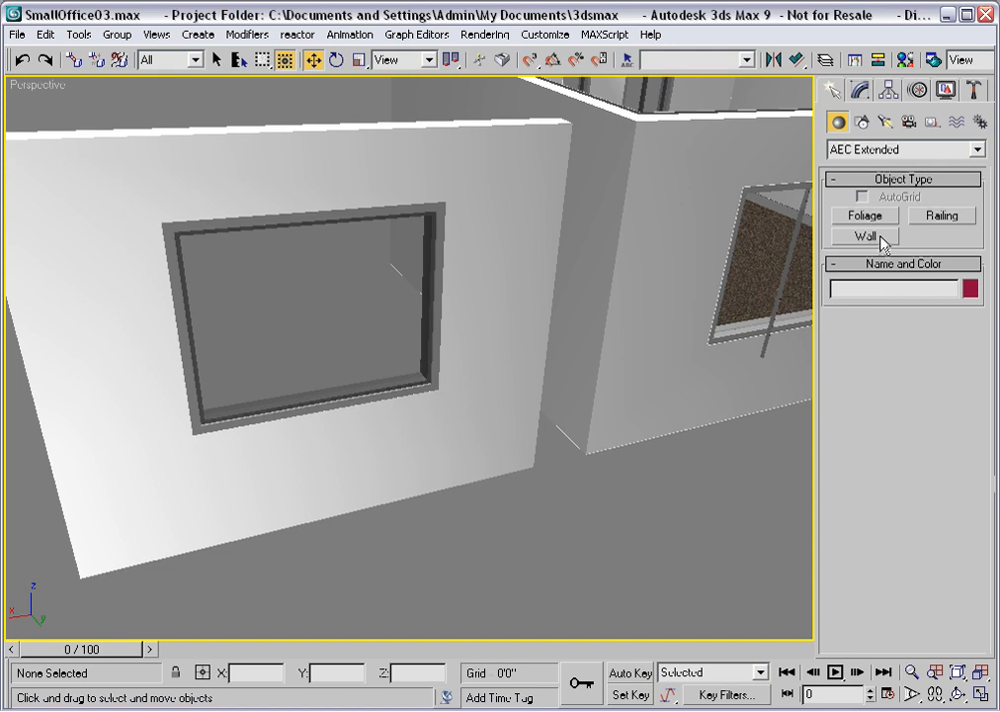
Move the casement window in the separate wall beside the building to about X 21'1", Z 3'3".
click(323, 339)
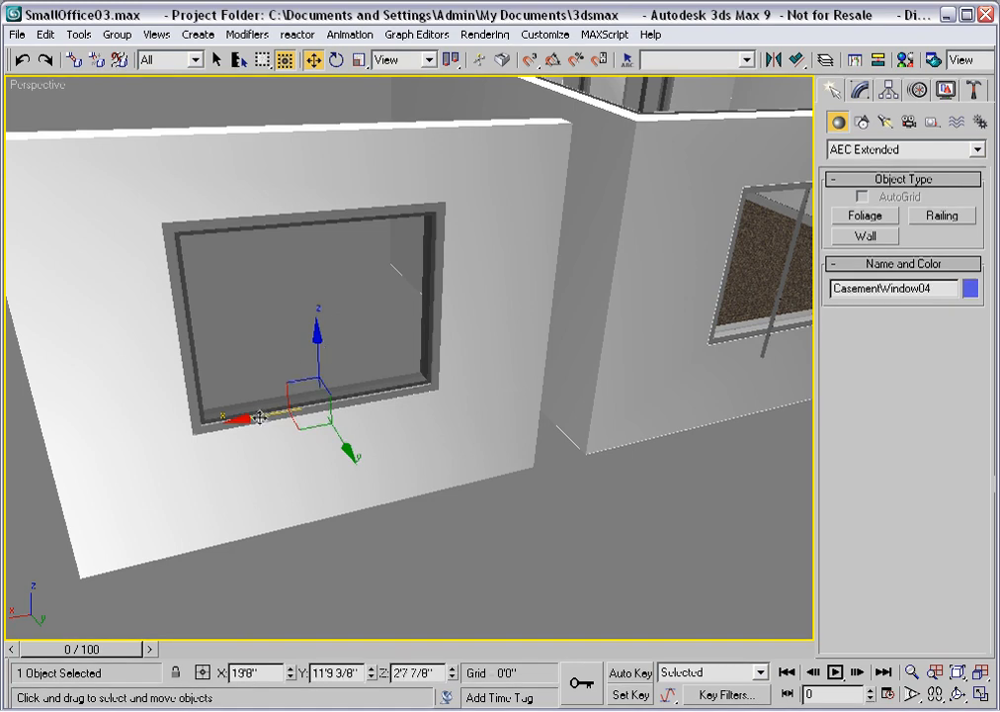
drag(260, 417, 337, 400)
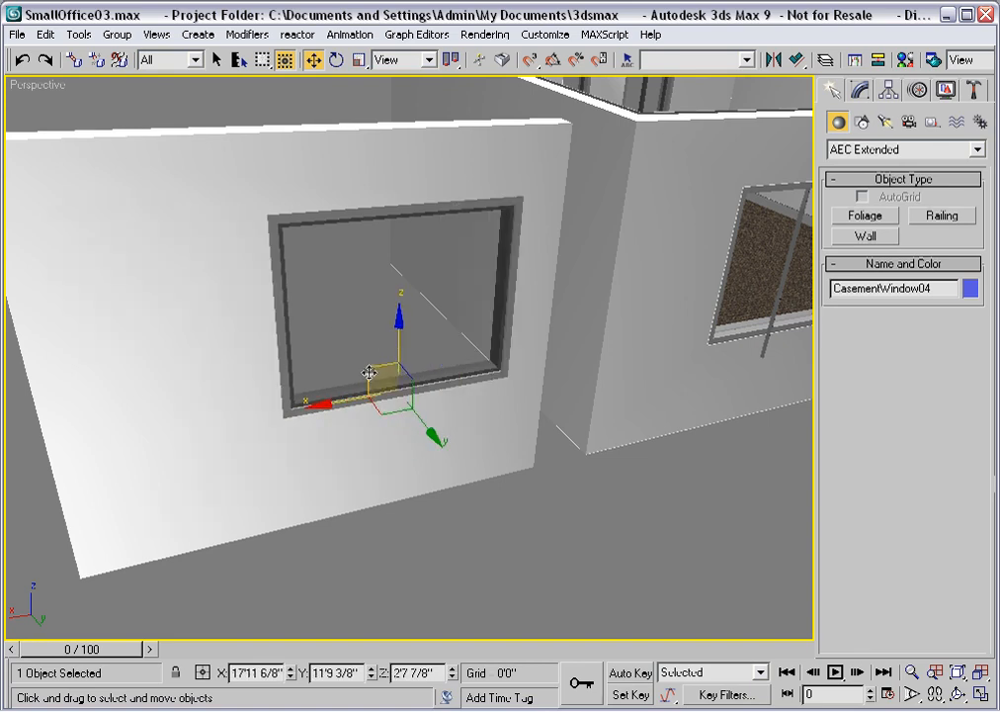
drag(372, 371, 217, 372)
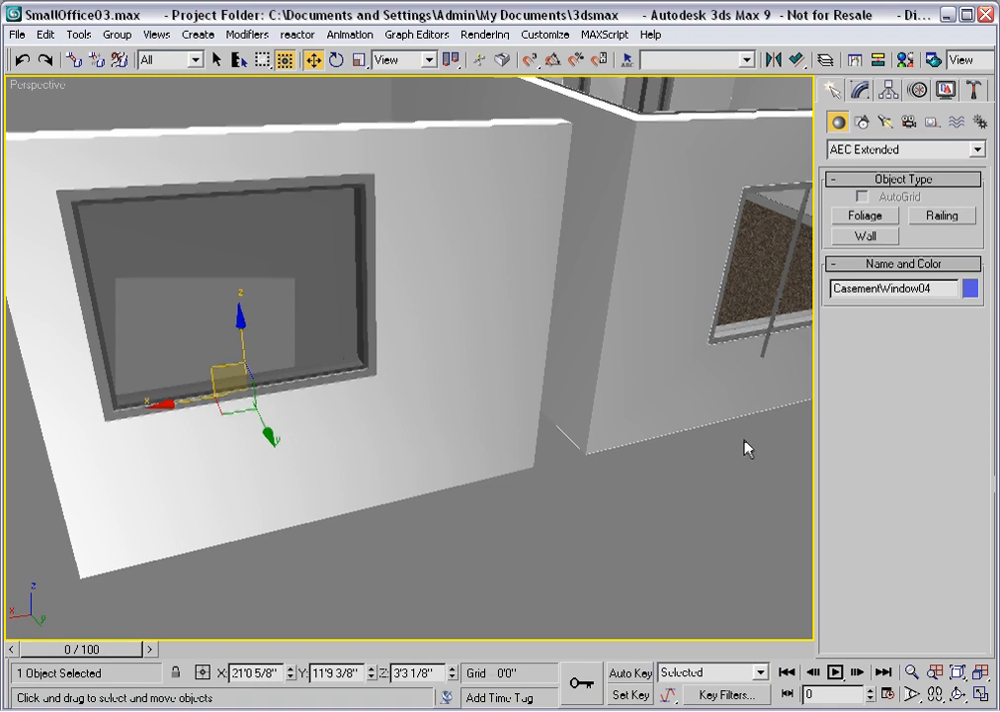
Try moving the building's pivoted window along X to about 1'1", undo the move, and clear the selection.
middle_drag(743, 447, 429, 511)
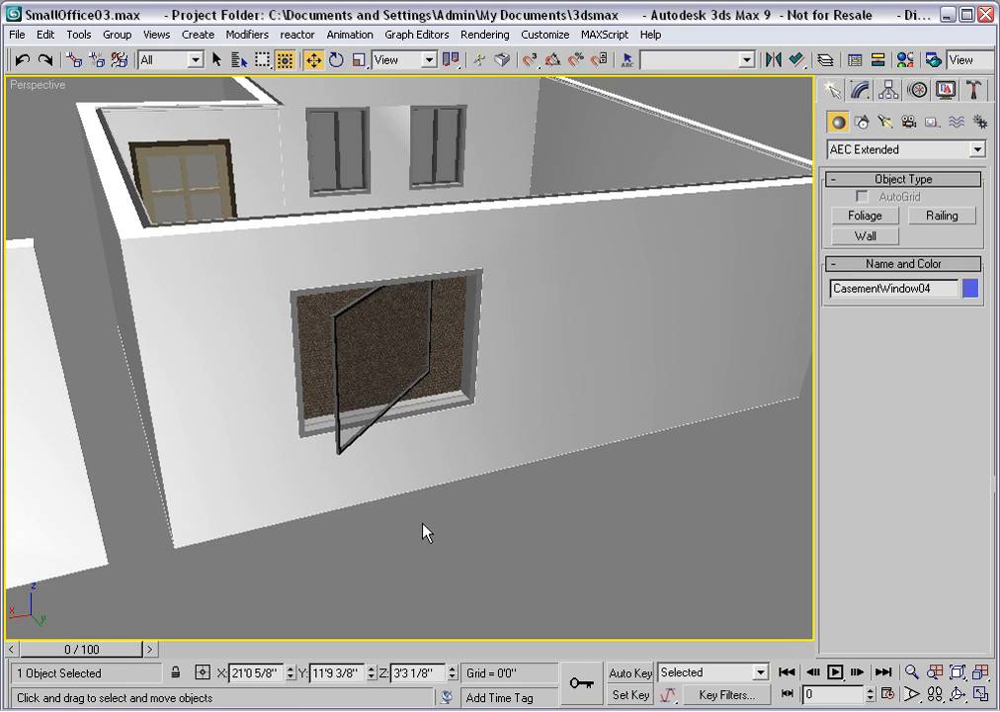
click(339, 446)
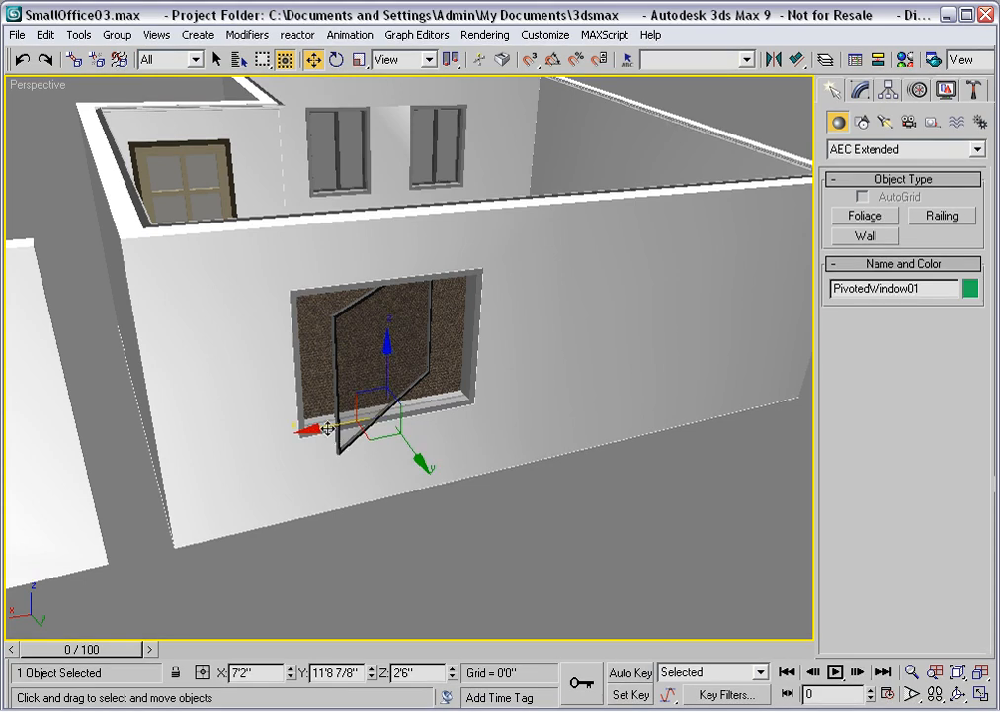
drag(336, 435, 516, 392)
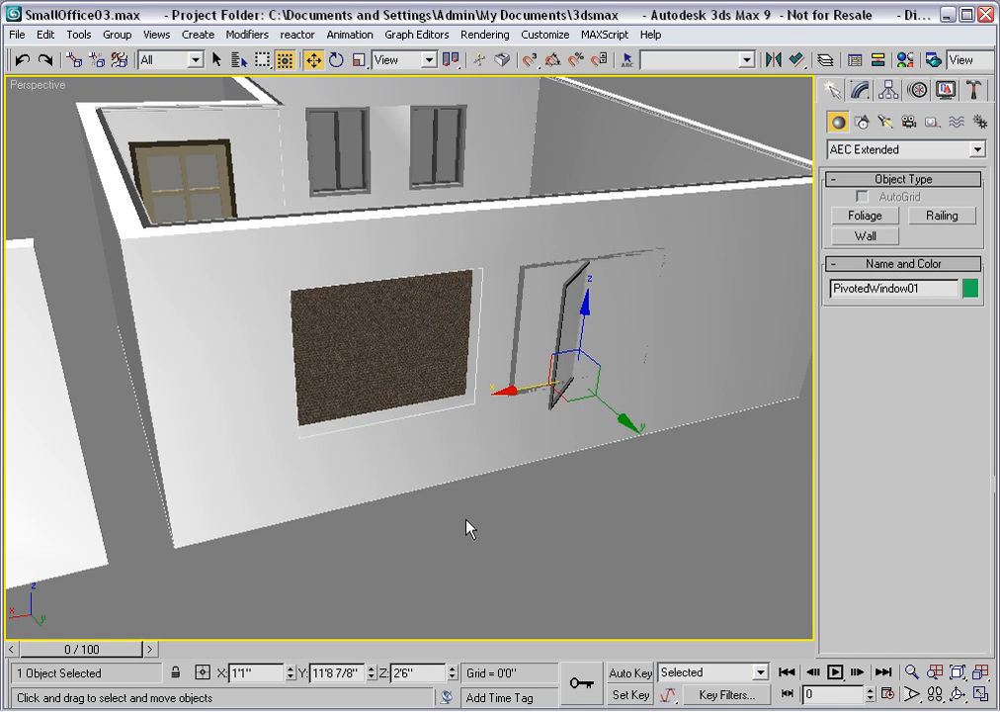
click(19, 63)
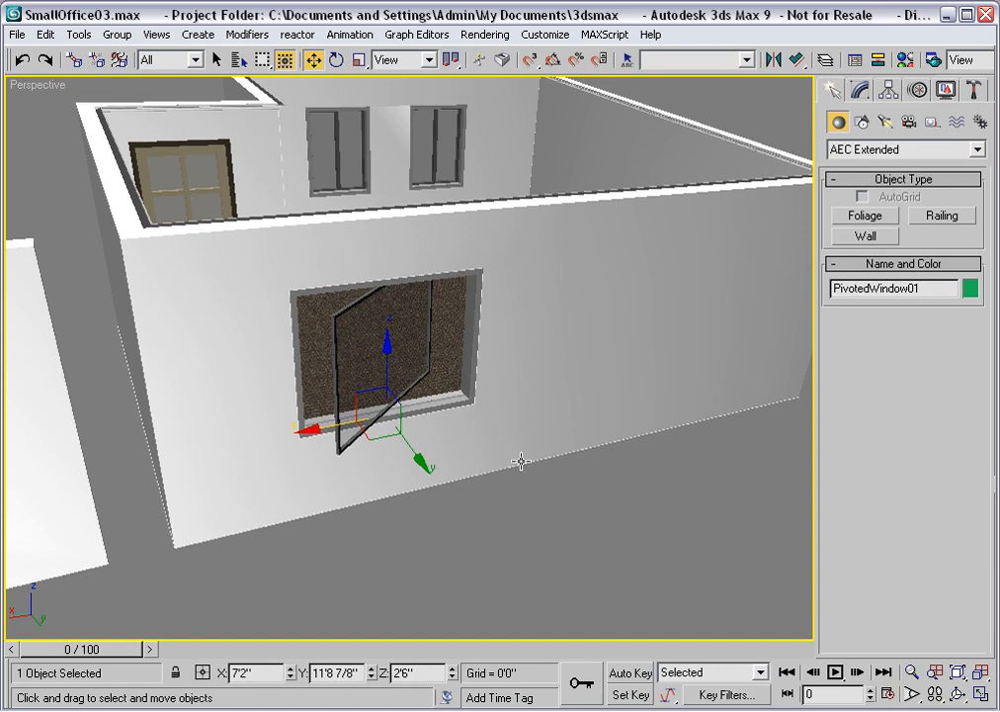
click(554, 508)
Select the pivoted window opening's imported rectangle inside the Walls NURBS surface and go to its Rectangle base level.
click(600, 351)
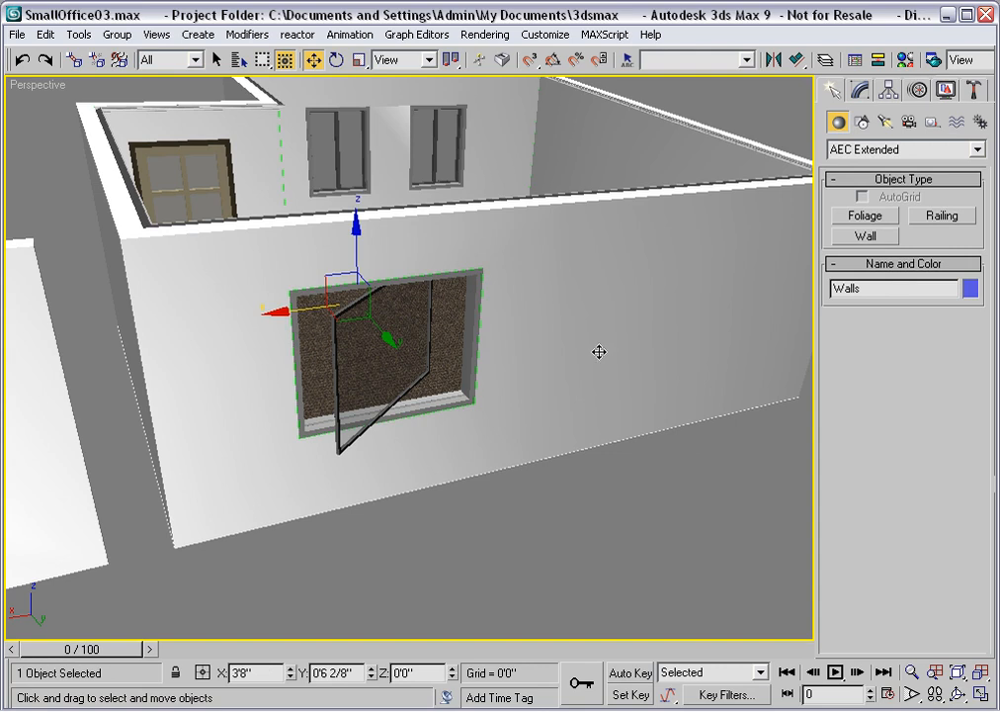
click(863, 91)
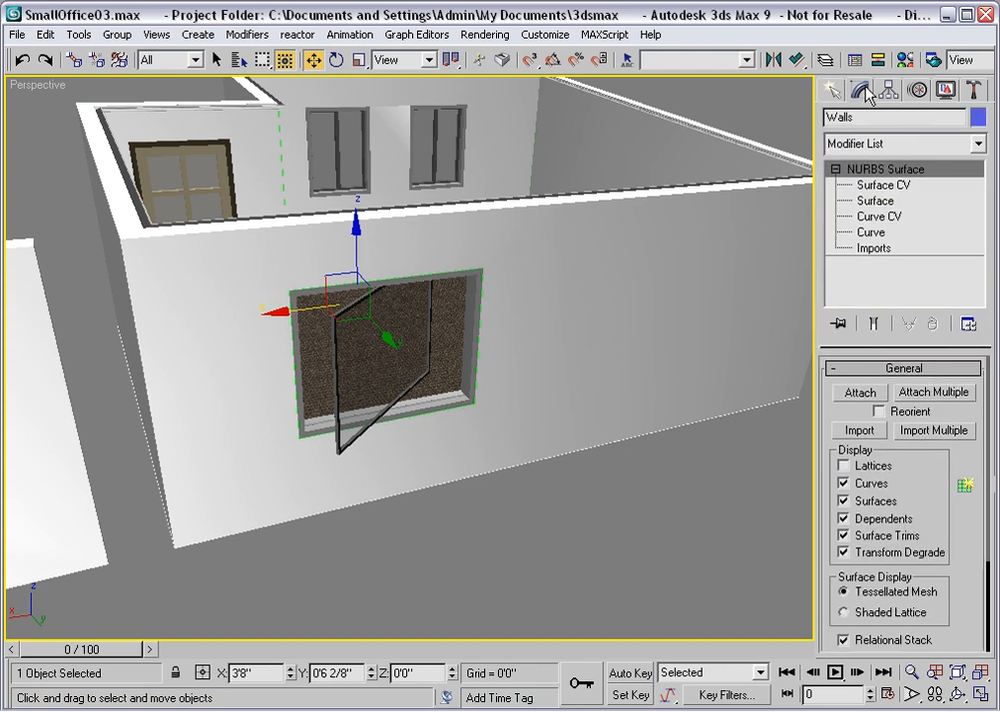
click(873, 248)
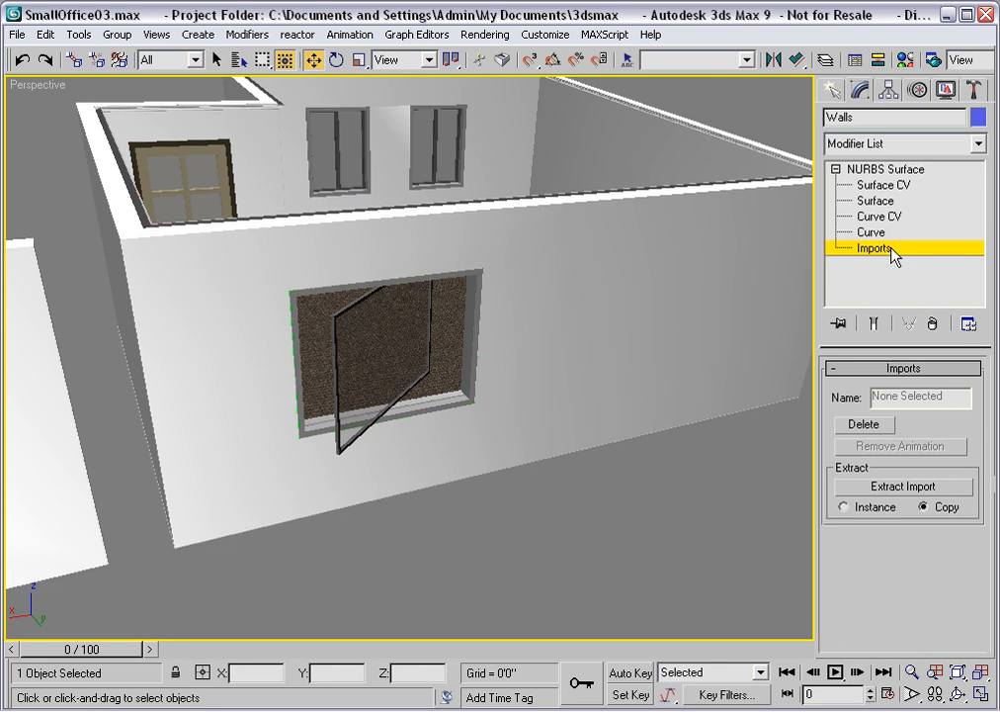
click(464, 409)
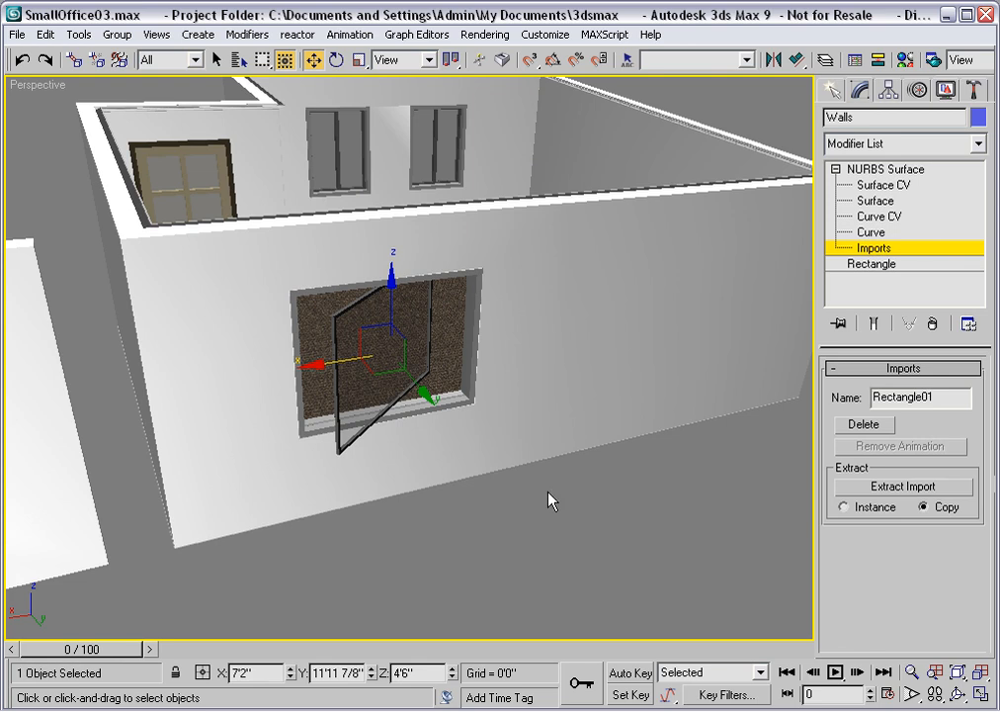
click(902, 265)
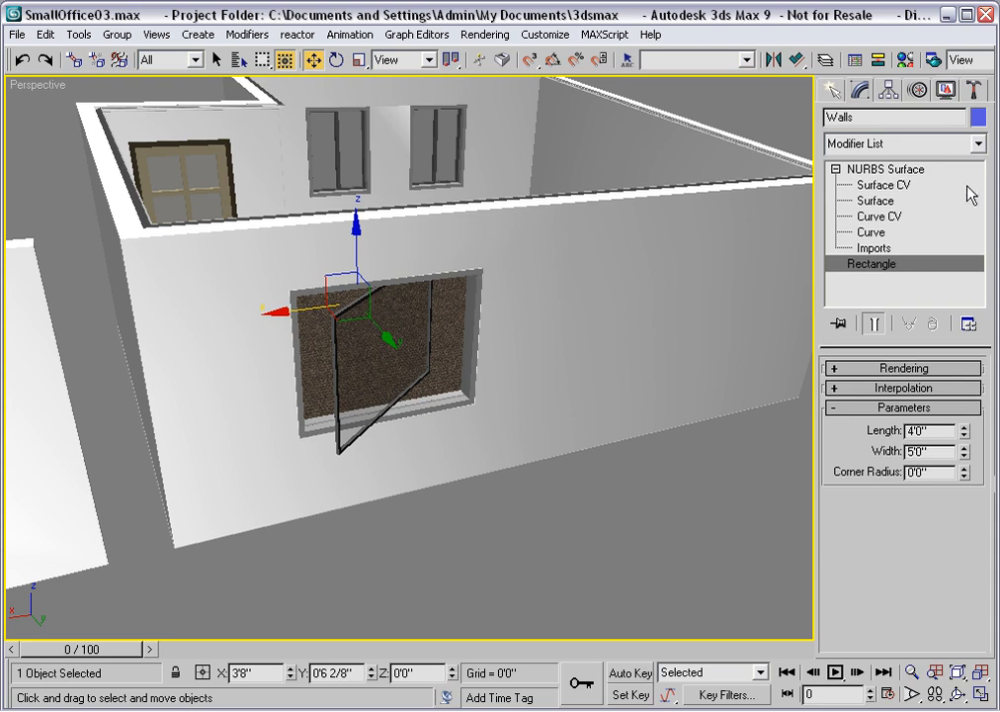
Add a Linked XForm modifier to the imported rectangle with PivotedWindow01 as control object, keeping Back Transform enabled.
click(978, 144)
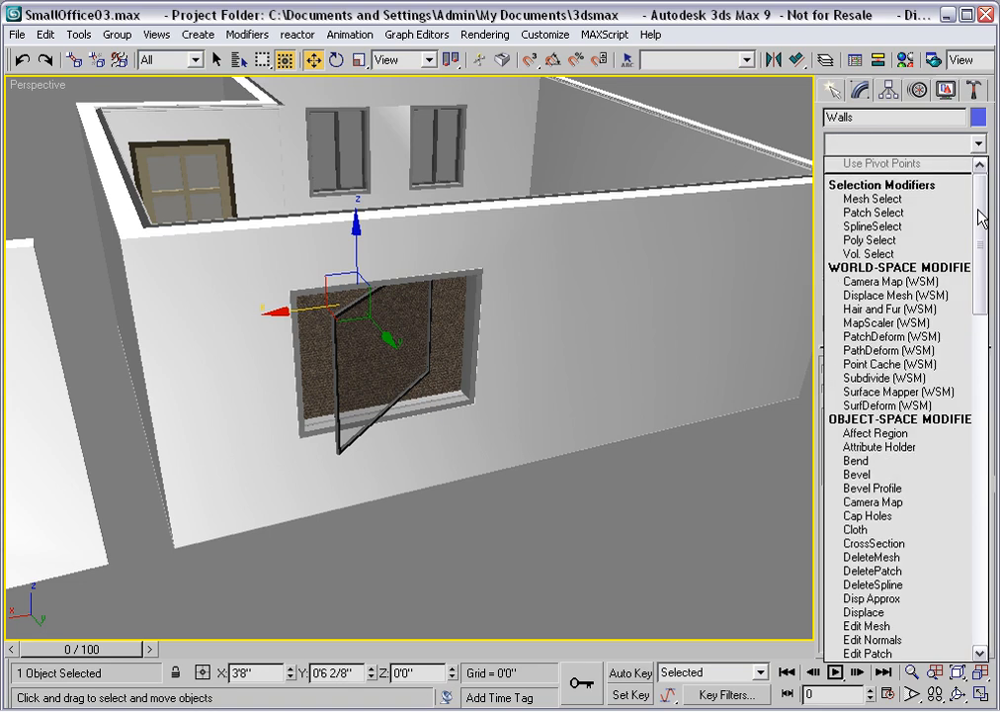
drag(978, 216, 981, 316)
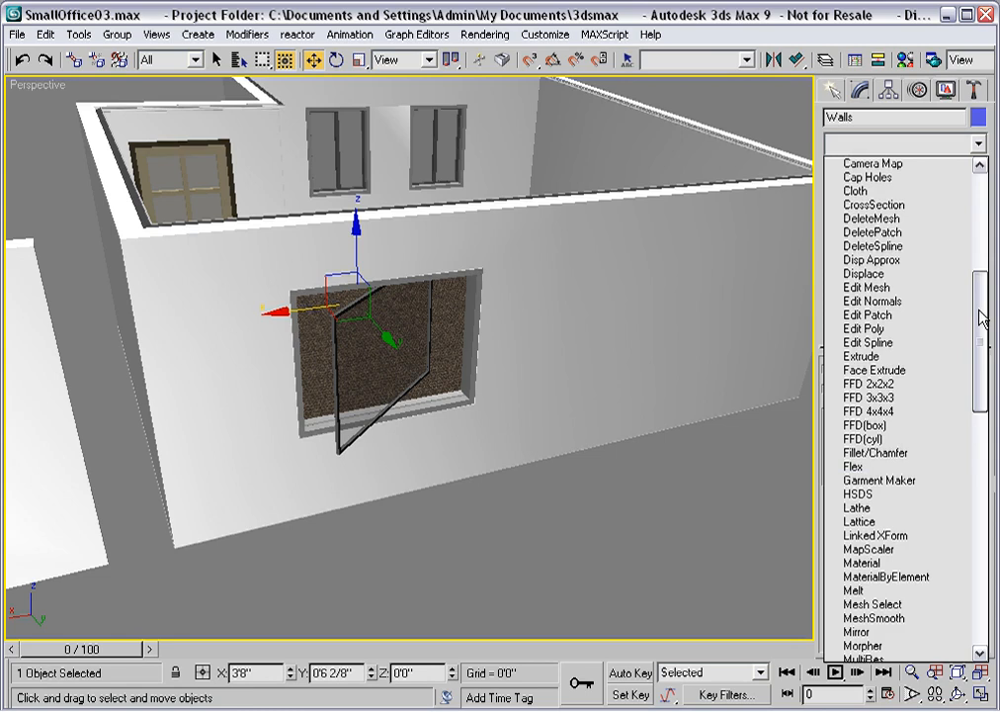
click(911, 545)
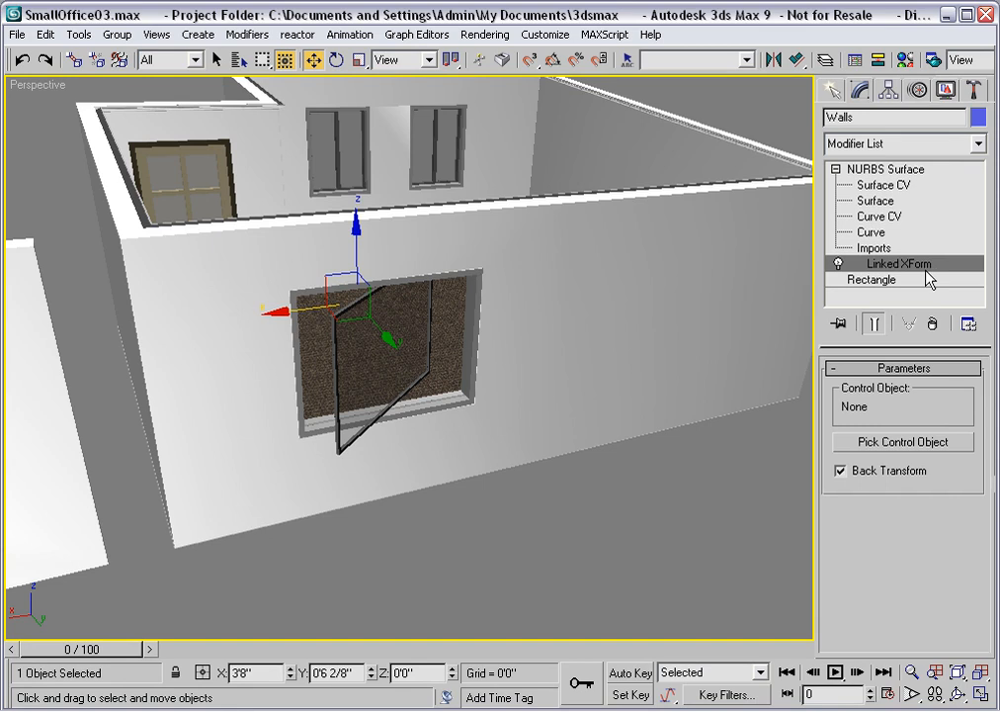
click(910, 442)
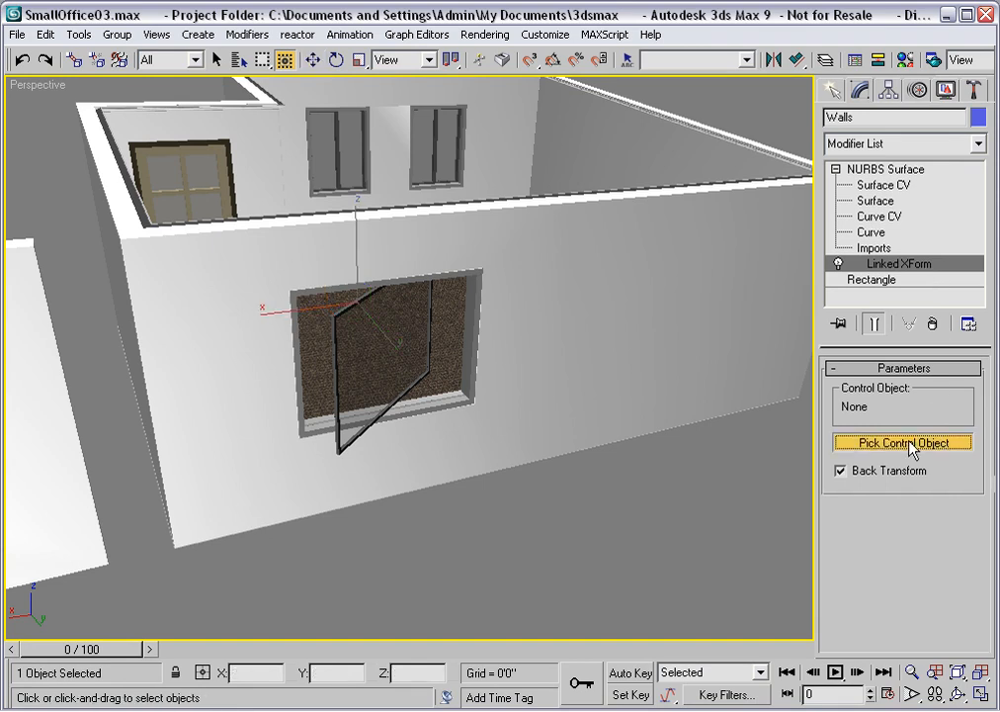
click(337, 444)
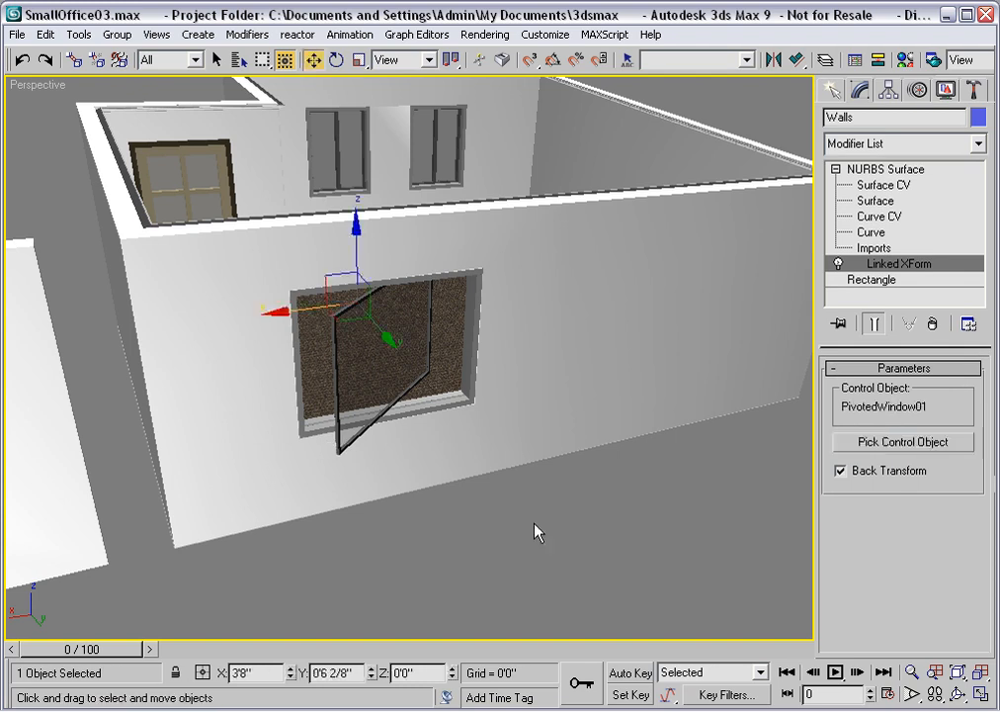
click(840, 471)
click(840, 472)
Select the pivoted window and move it along the wall in X to about 1'5".
click(466, 571)
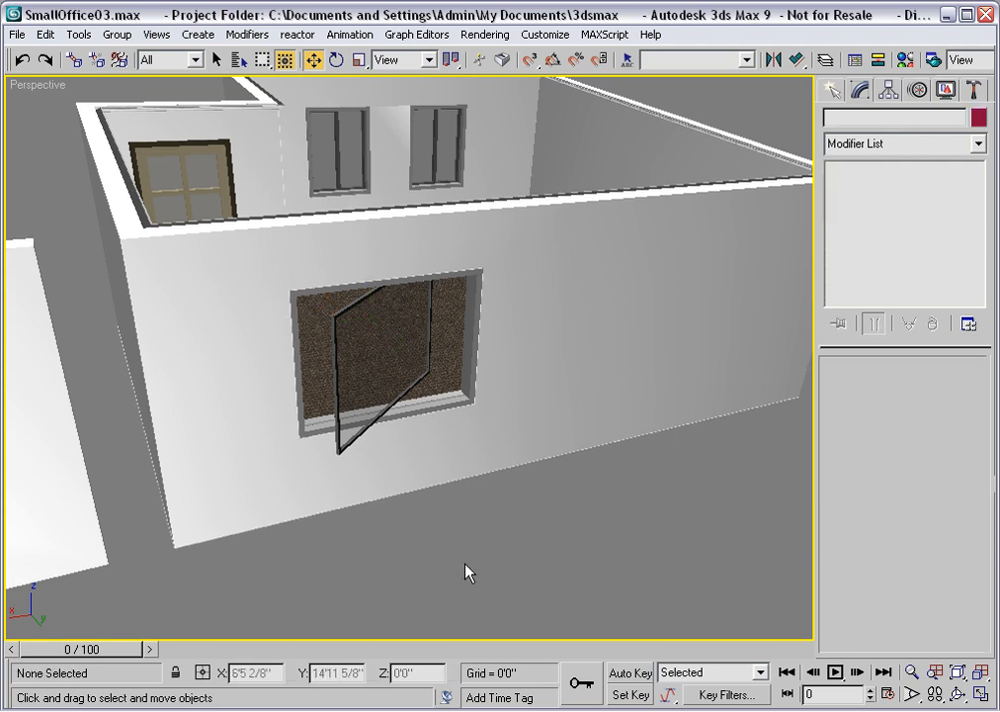
click(335, 442)
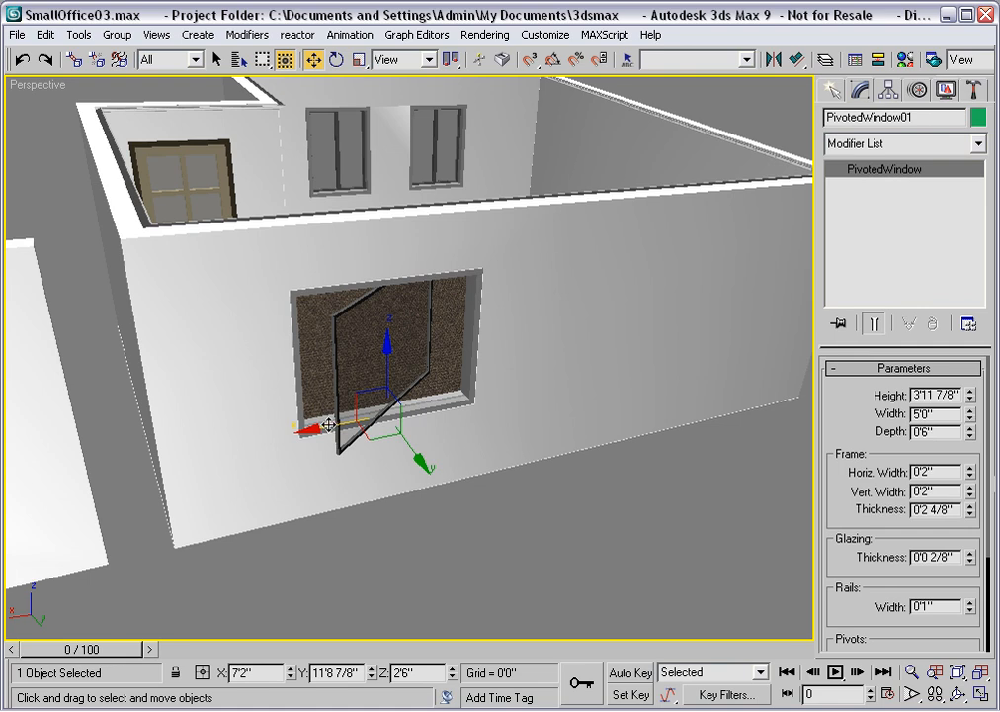
drag(329, 425, 536, 378)
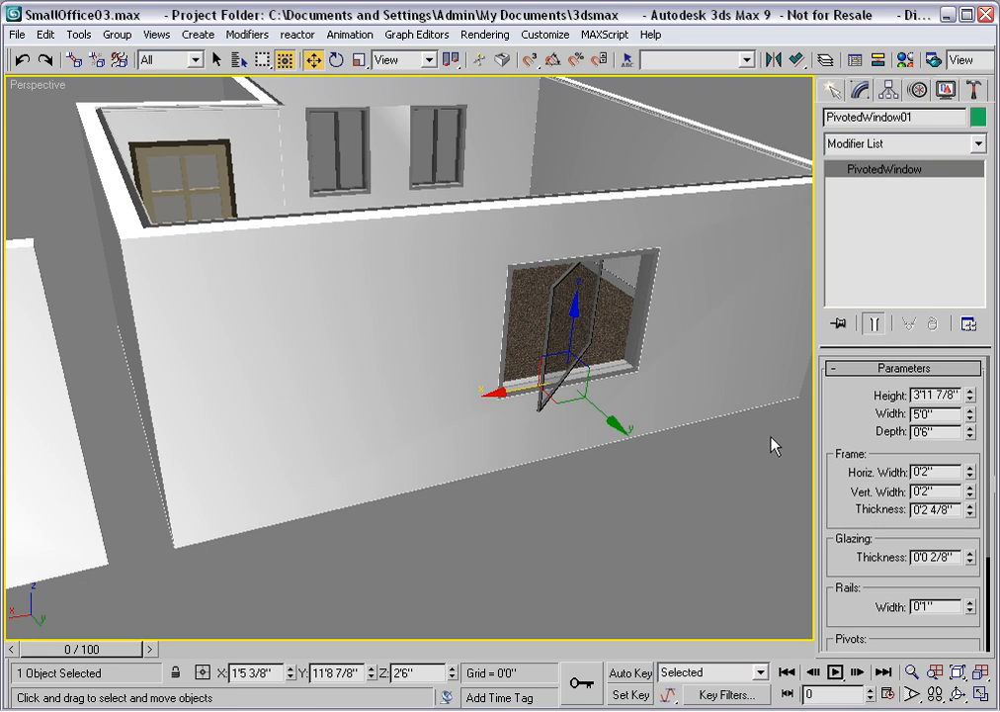
Try moving the casement window in the Wall by Elevation object along X to about -22'3", and undo the move.
middle_drag(788, 430, 213, 521)
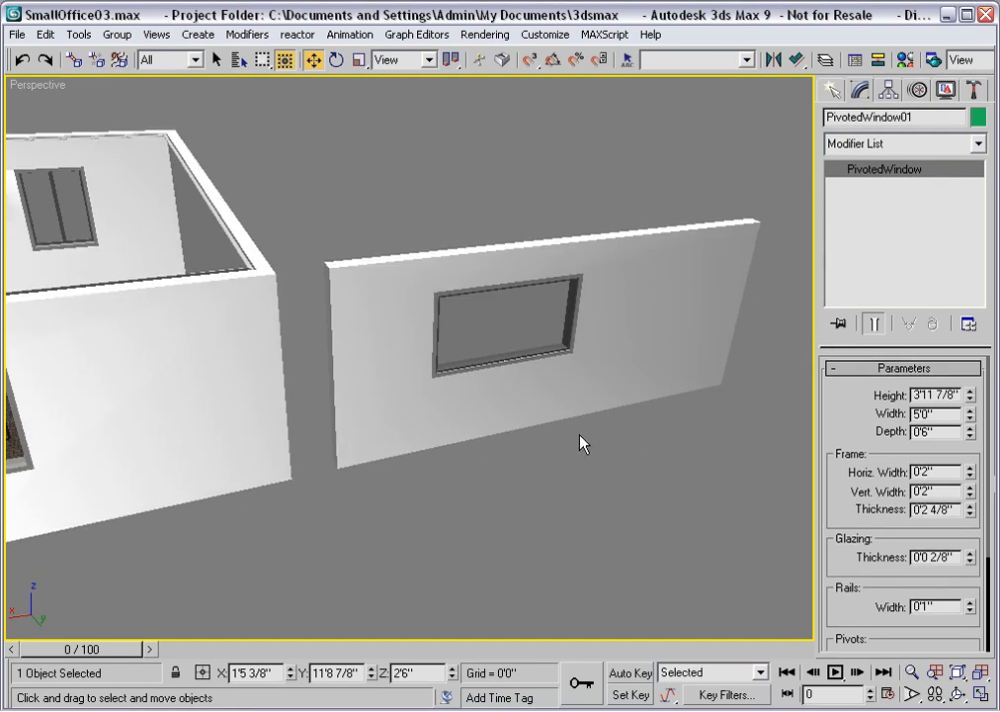
click(672, 330)
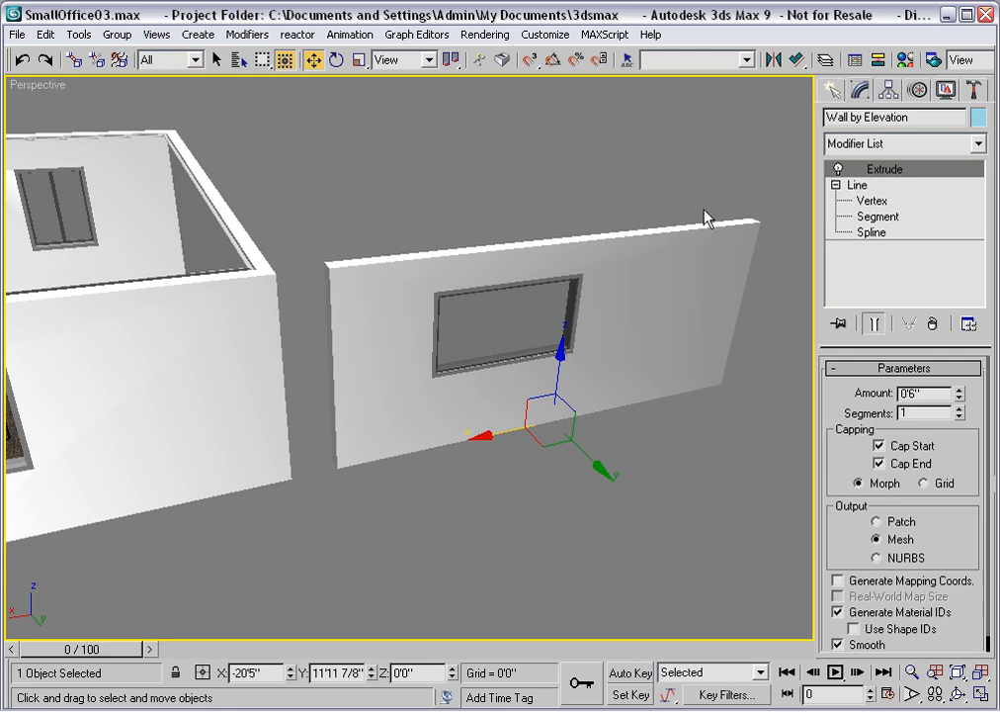
click(607, 206)
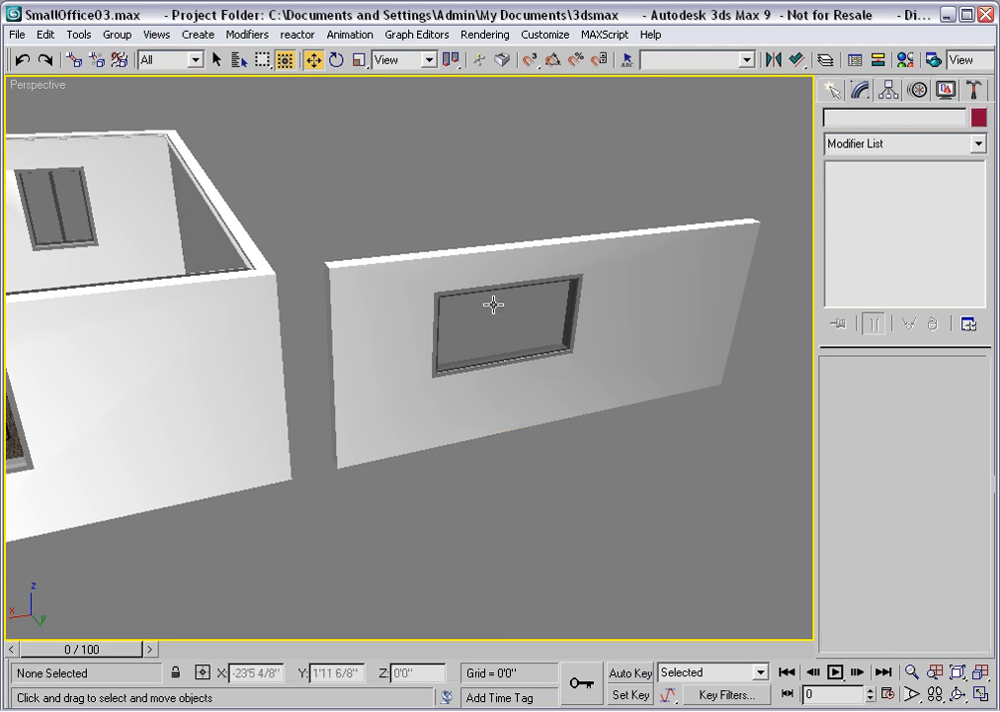
click(491, 323)
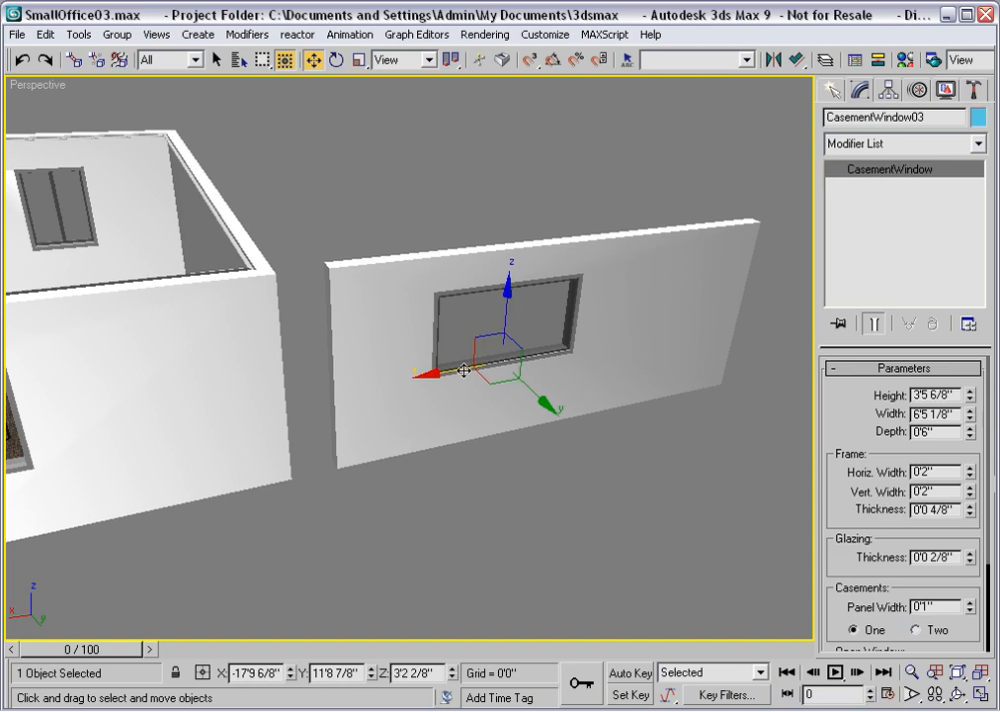
drag(464, 371, 559, 357)
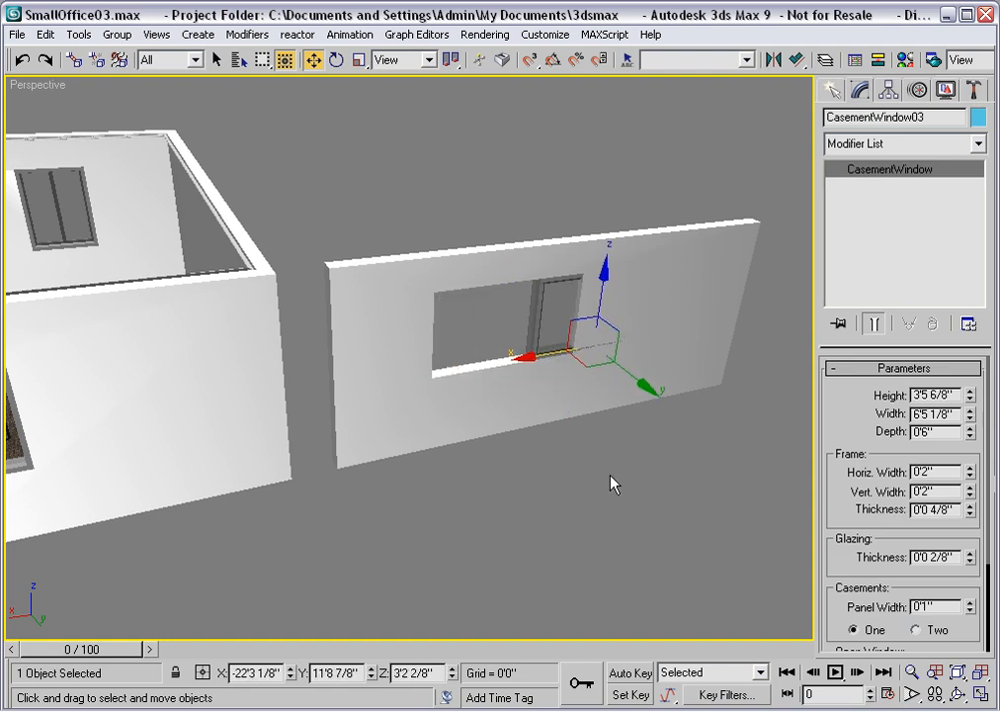
click(21, 59)
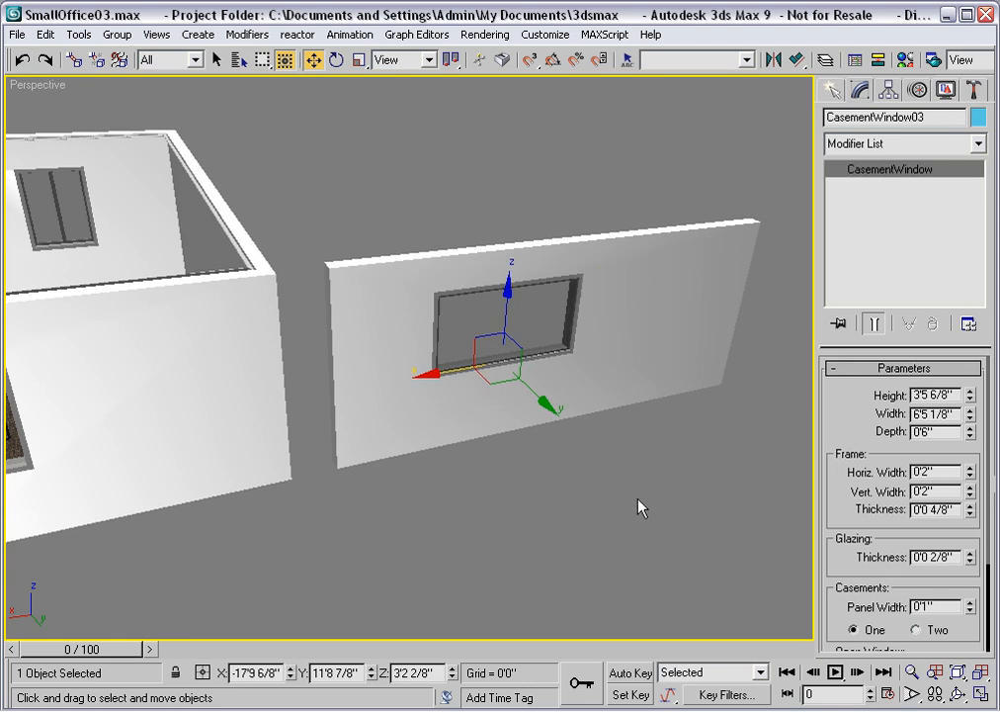
Select the window-opening spline at the Spline sub-object level of the Wall by Elevation line.
middle_drag(636, 505, 567, 523)
scroll(569, 530, up, 2)
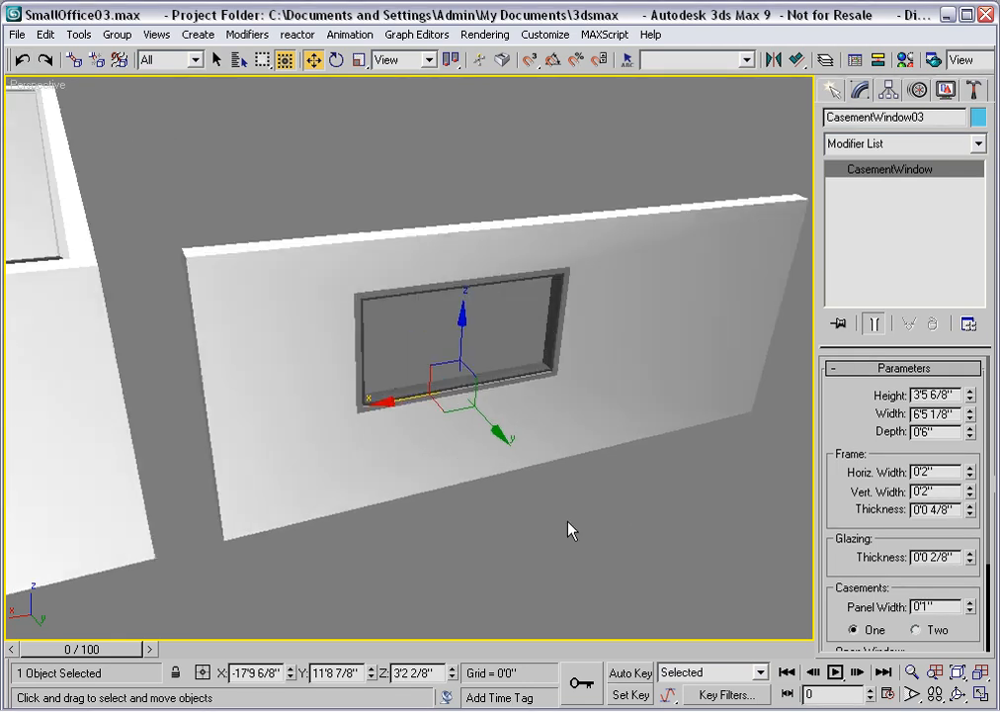
click(658, 395)
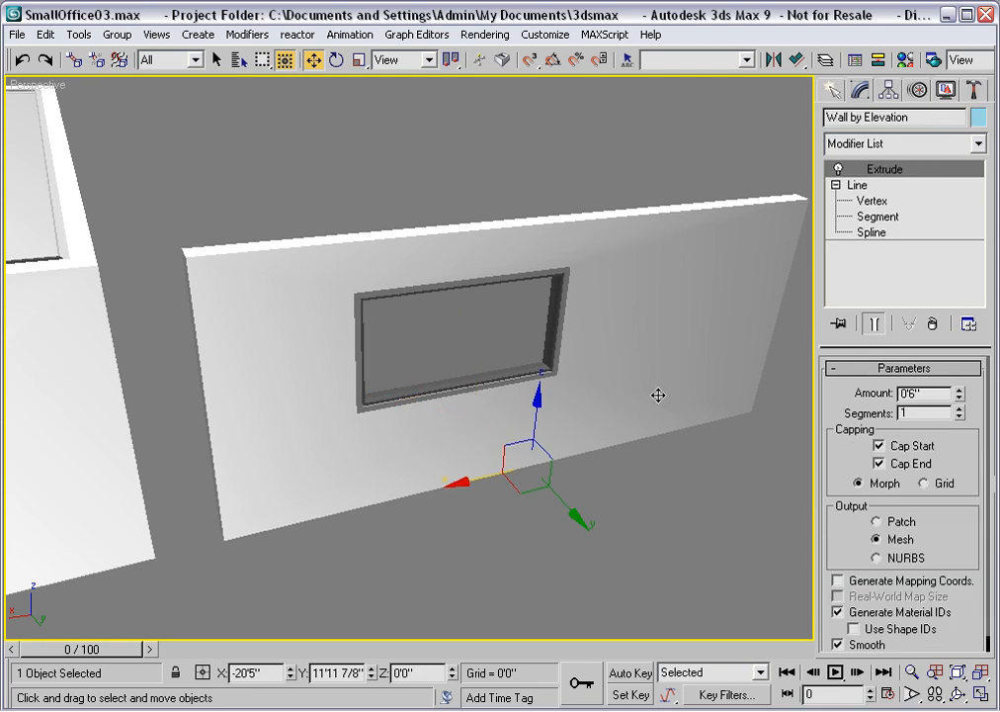
click(890, 234)
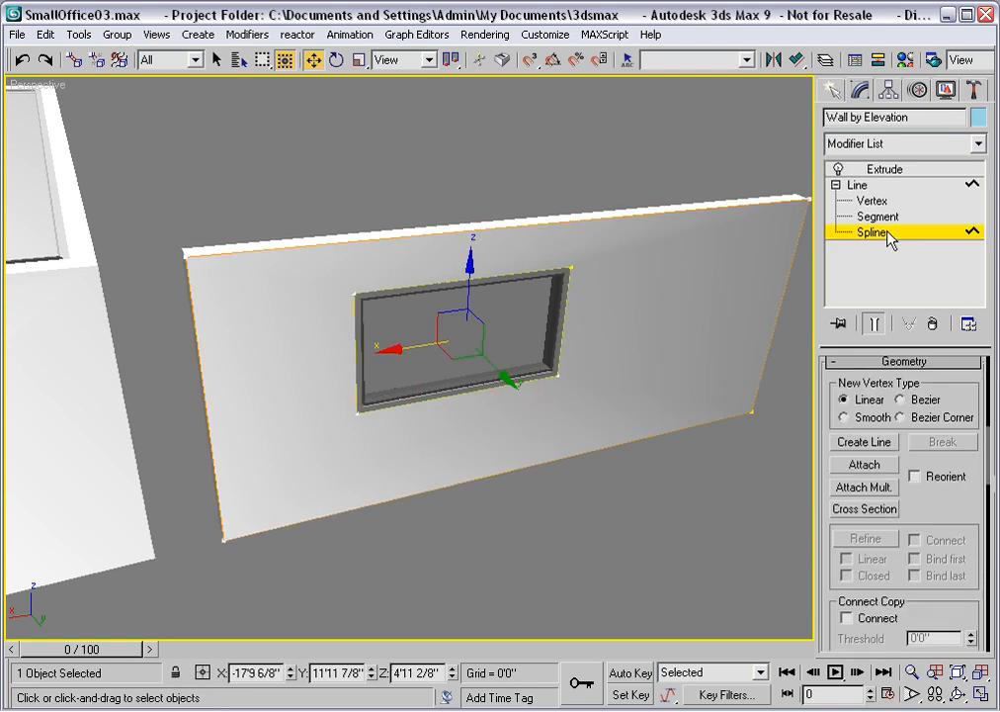
click(529, 435)
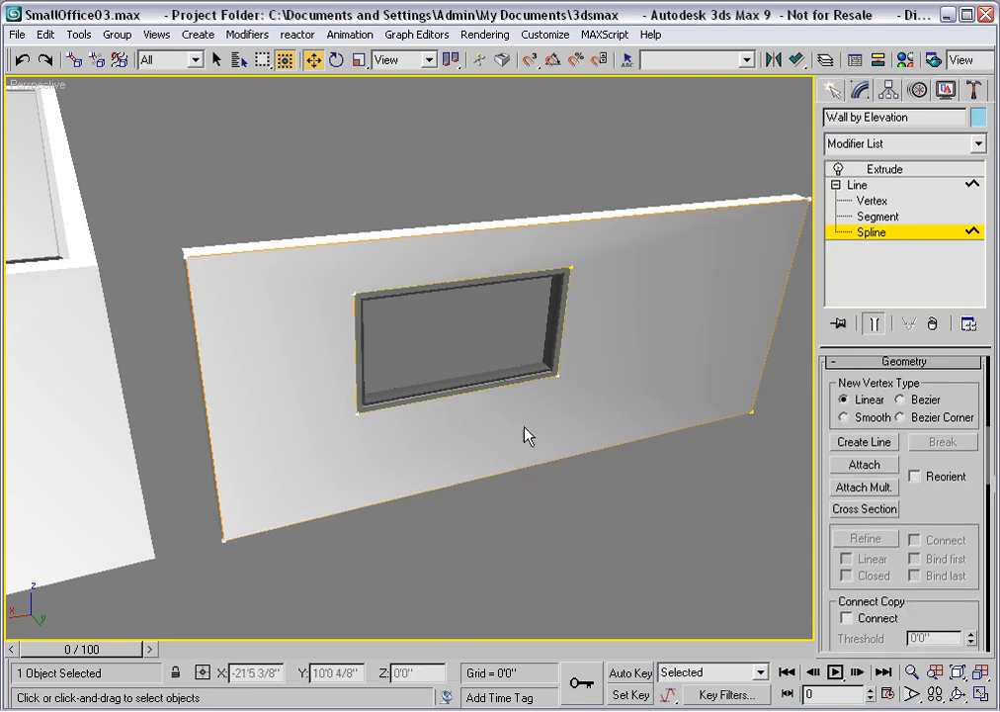
click(512, 380)
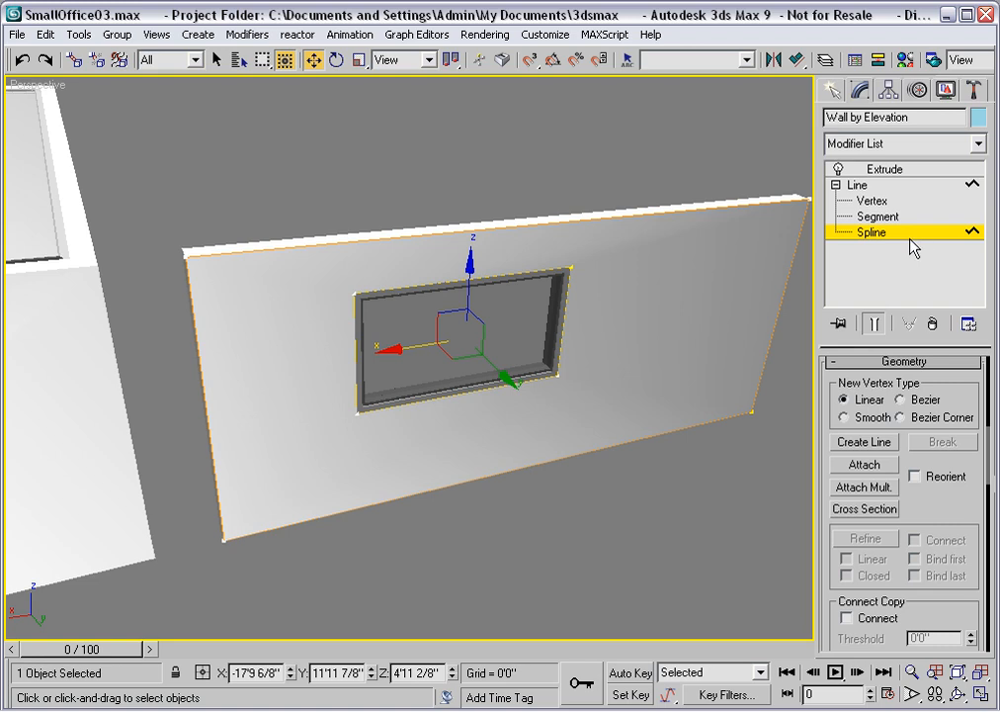
Add a Linked XForm modifier to the selected opening spline below Extrude, with CasementWindow03 as its control object.
click(978, 145)
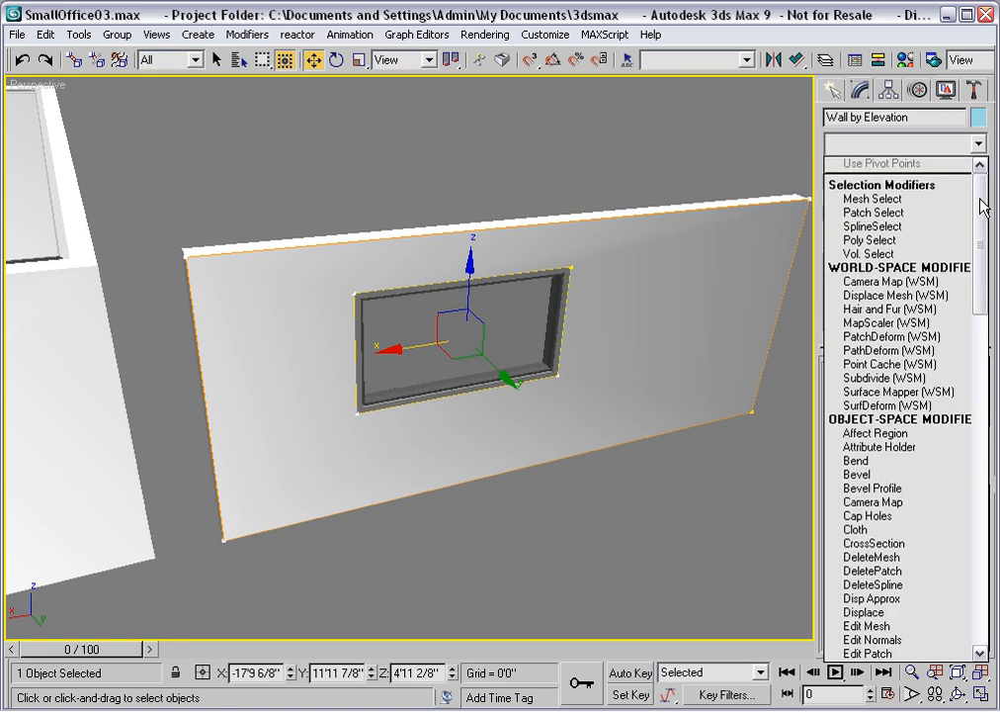
drag(982, 198, 978, 319)
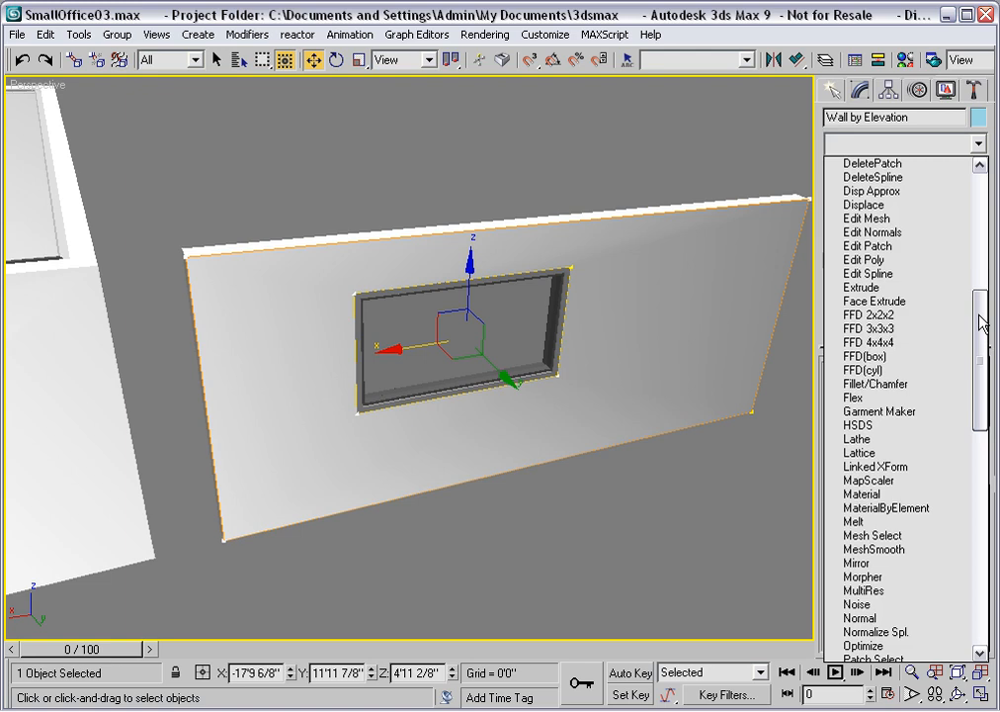
click(877, 467)
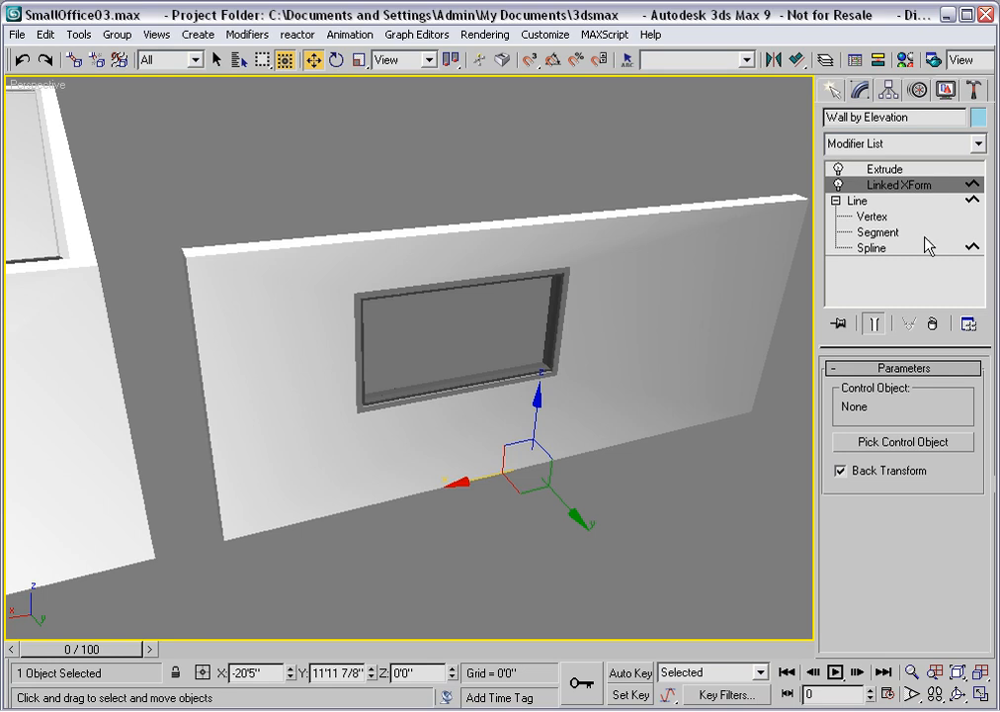
click(896, 446)
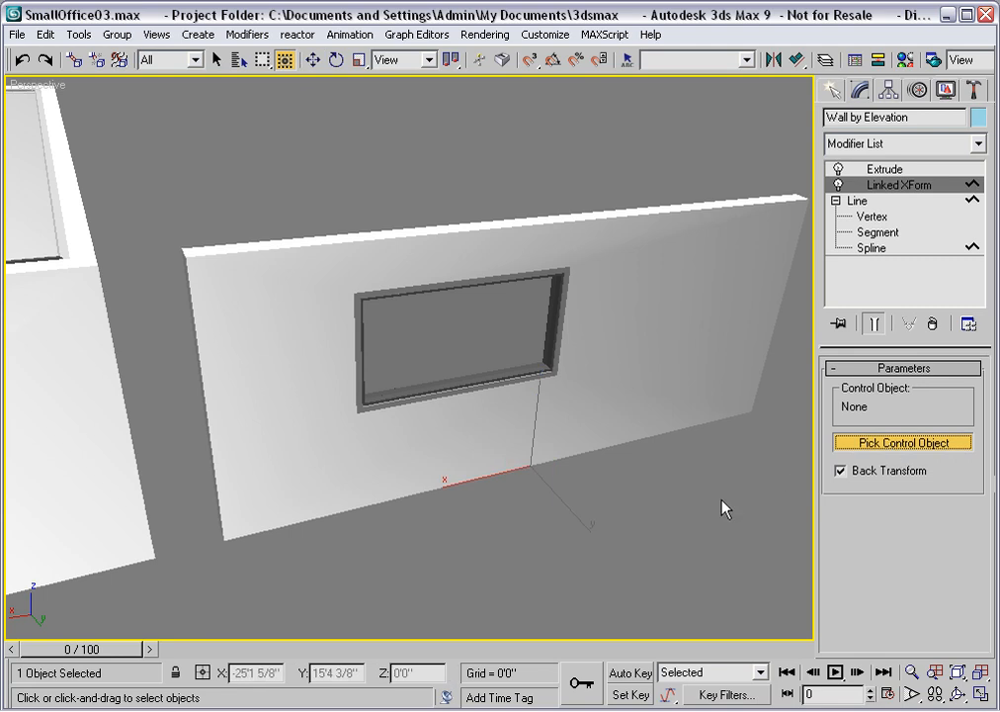
click(441, 356)
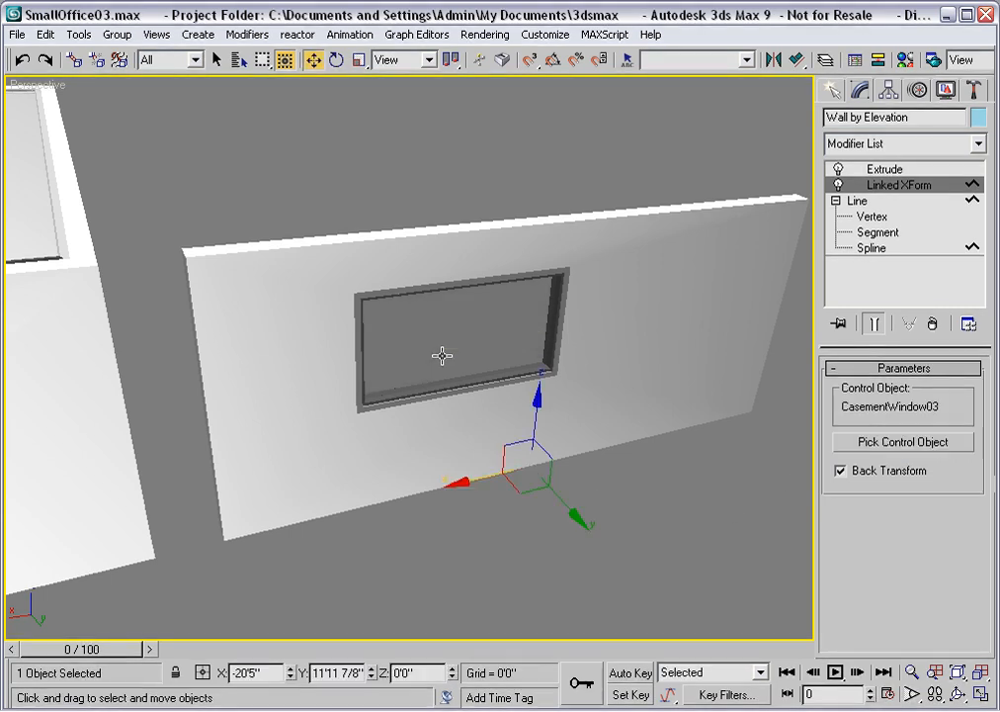
Select the casement window in the elevation wall and move it along X to about -23'9".
click(528, 559)
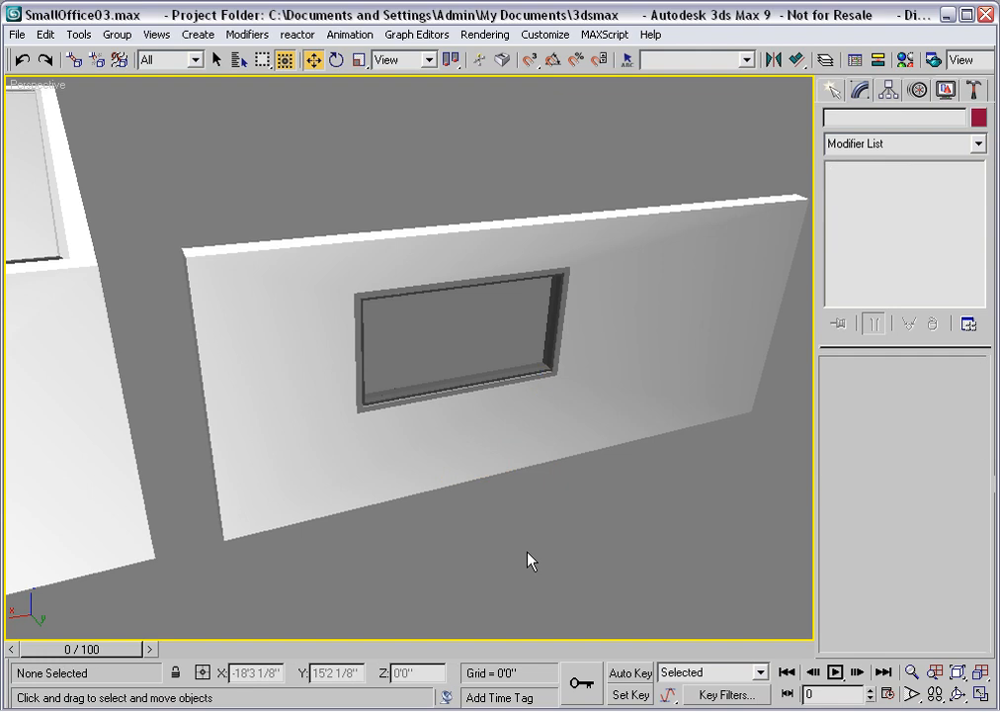
click(421, 338)
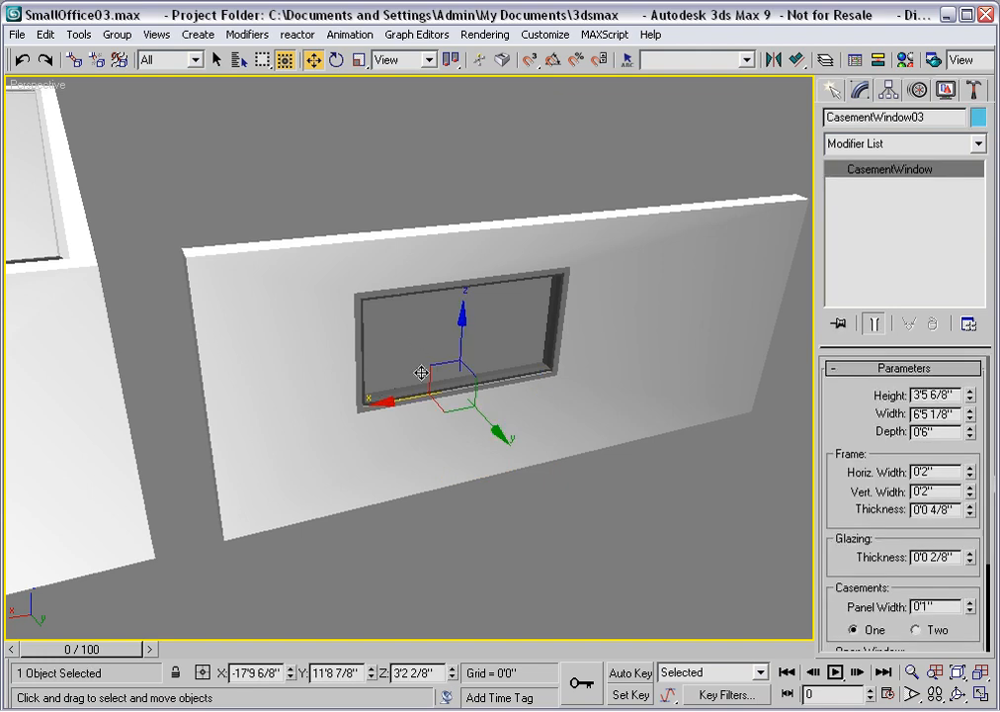
drag(406, 398, 578, 357)
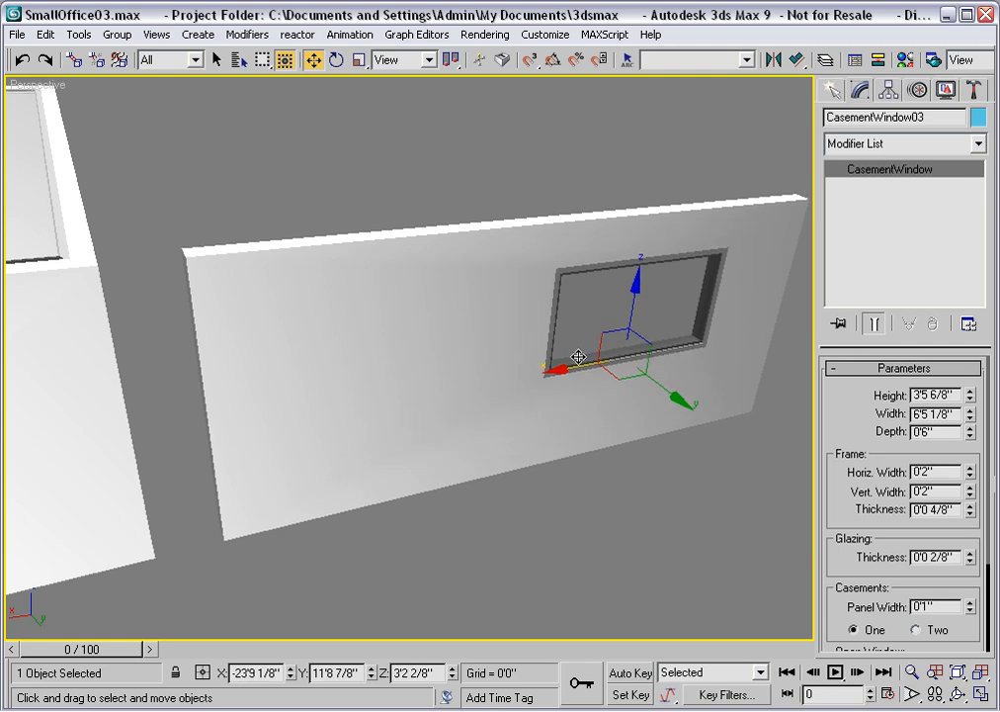